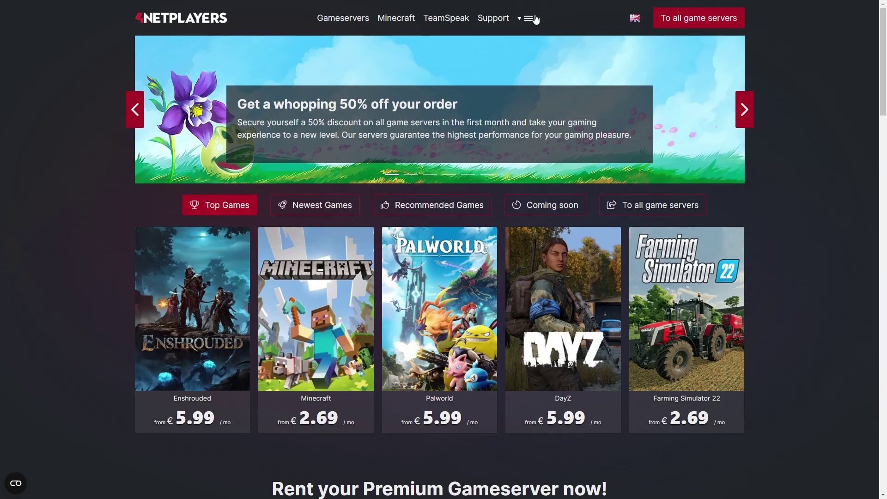
Log in and begin a new game configuration from the game server overview.
mouse_move(531, 18)
click(533, 36)
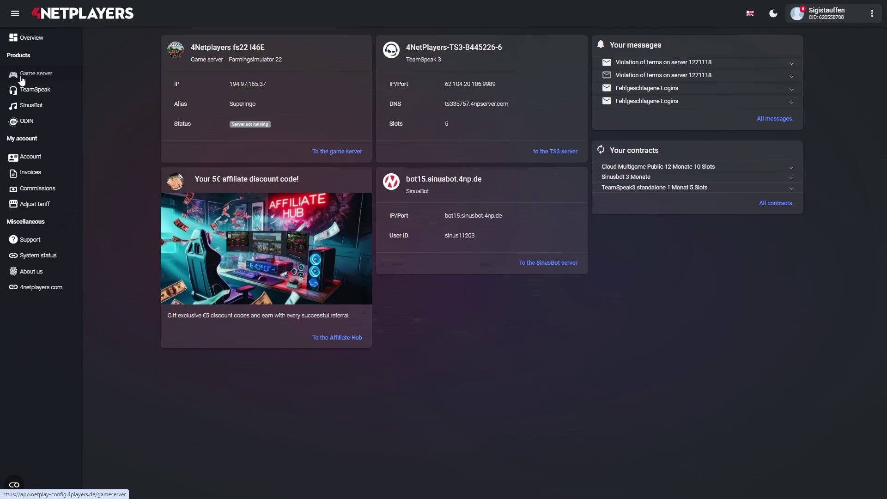
click(24, 76)
scroll(278, 231, down, 2)
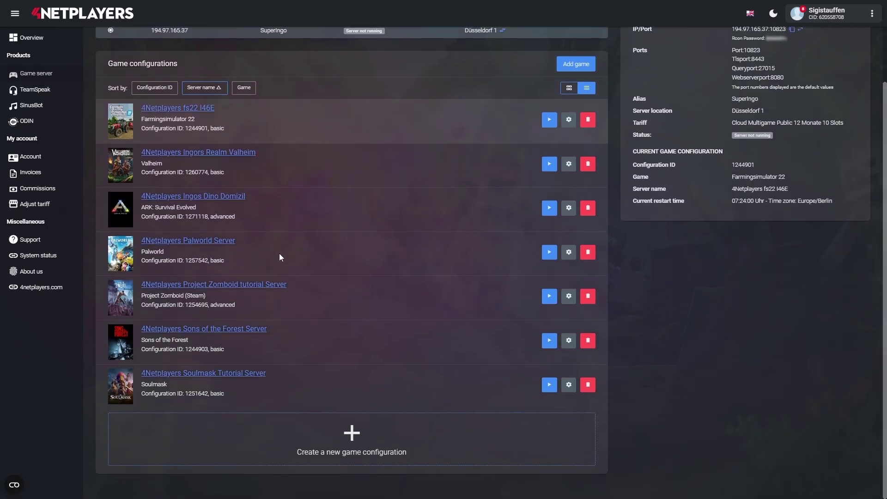
click(350, 432)
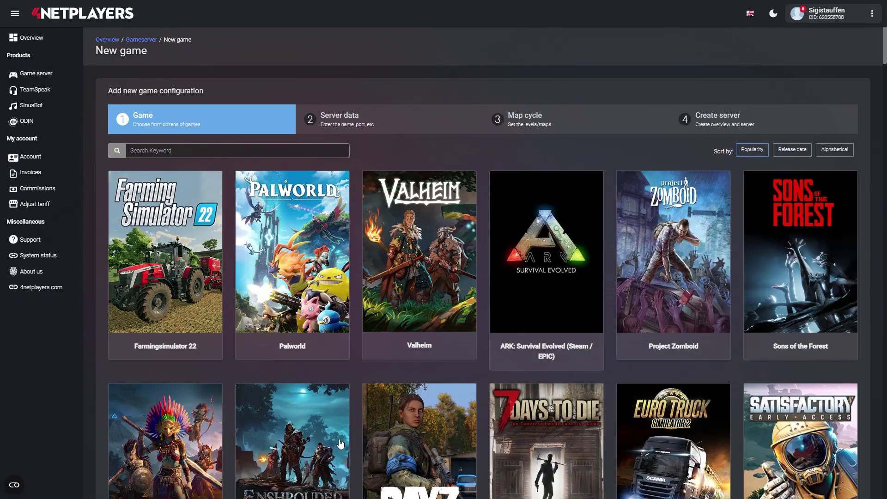
Search '7 D', choose 7 Days to Die's standard variant, and accept the default server data.
click(168, 152)
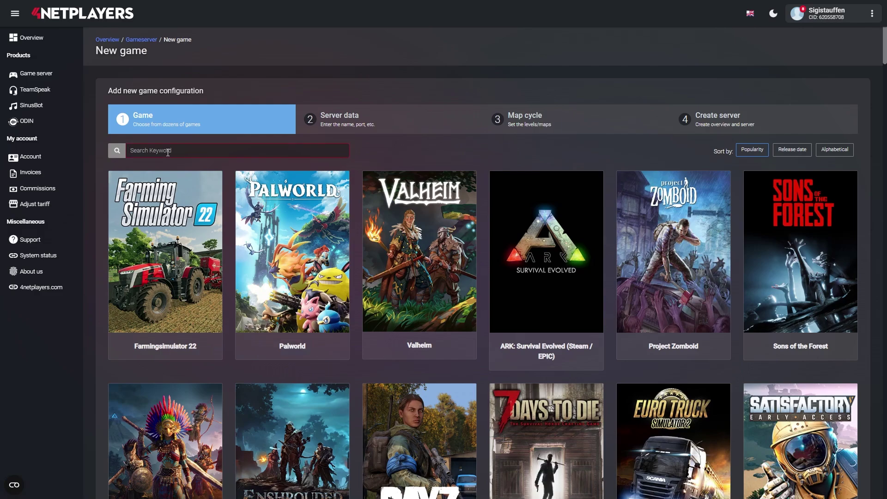
text(7 Days)
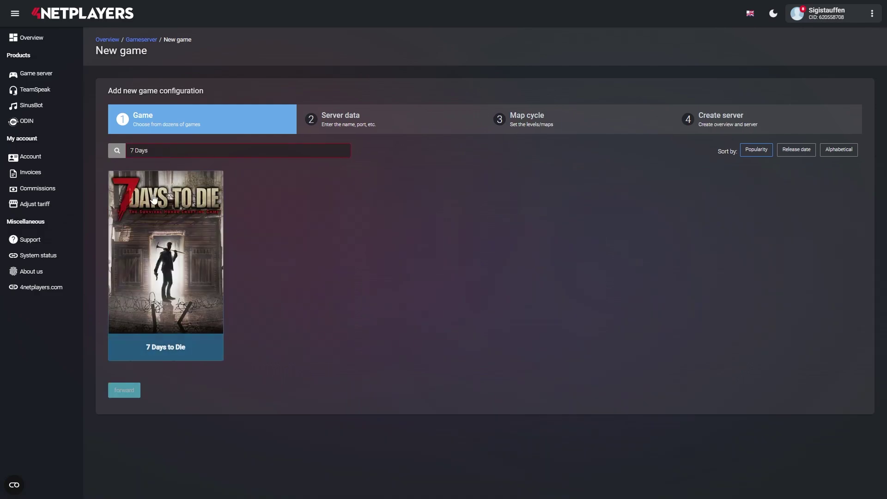
click(148, 259)
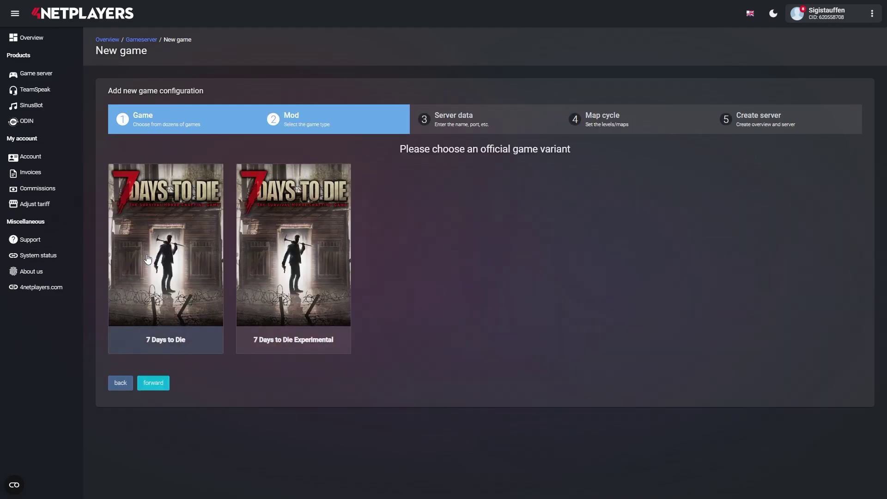
click(148, 259)
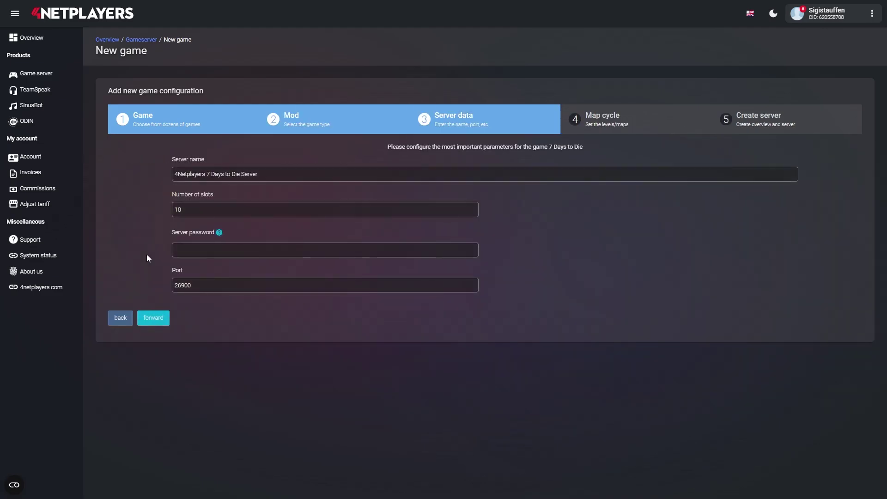
click(154, 319)
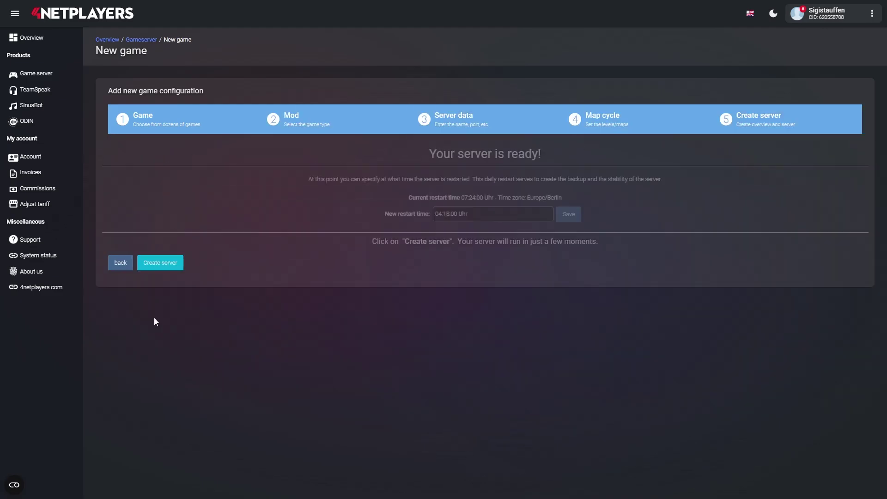
Create the server, then cycle the Game World from Navezgane through the Pregen maps to Pregen06k2.
click(166, 265)
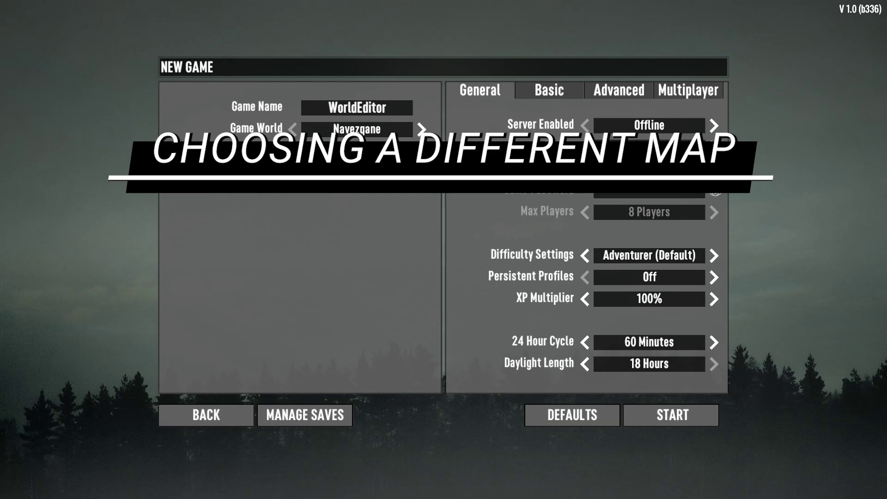
click(422, 131)
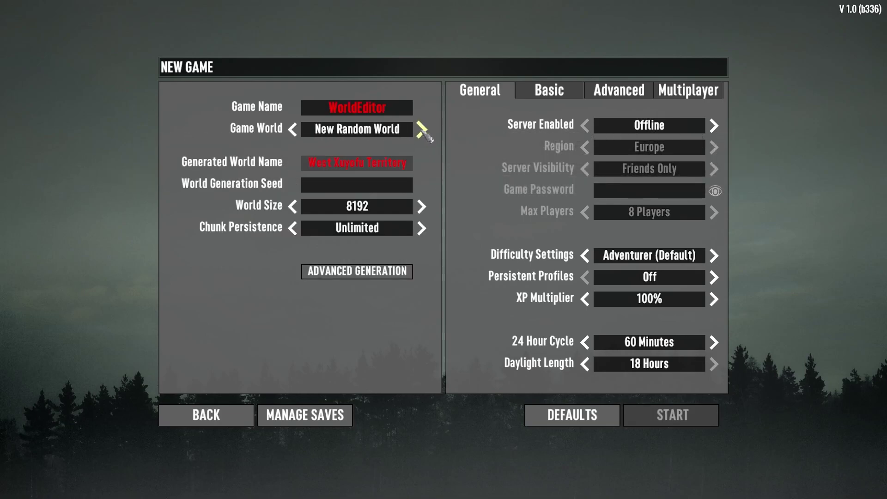
click(421, 130)
click(421, 130)
click(421, 130)
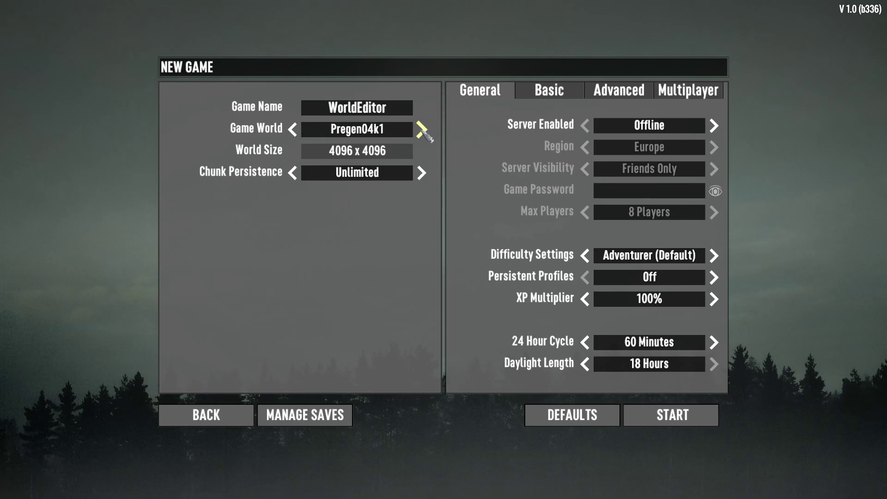
click(422, 130)
click(421, 130)
click(421, 131)
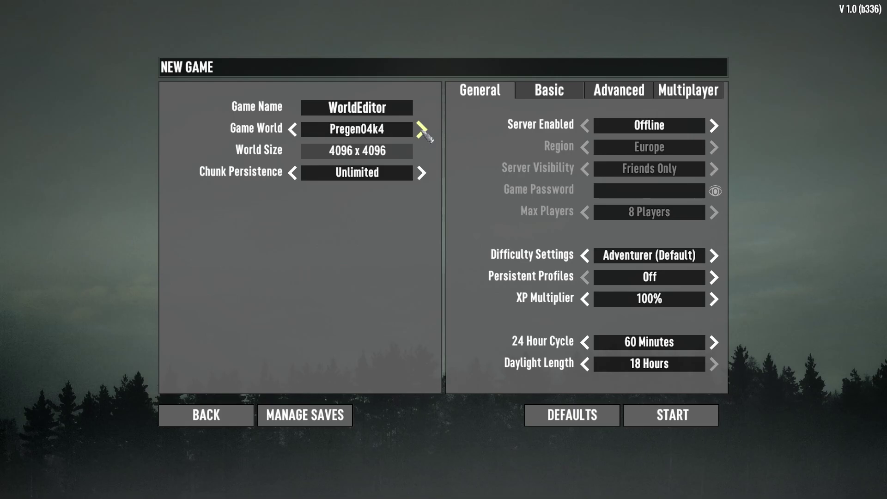
click(421, 131)
click(421, 131)
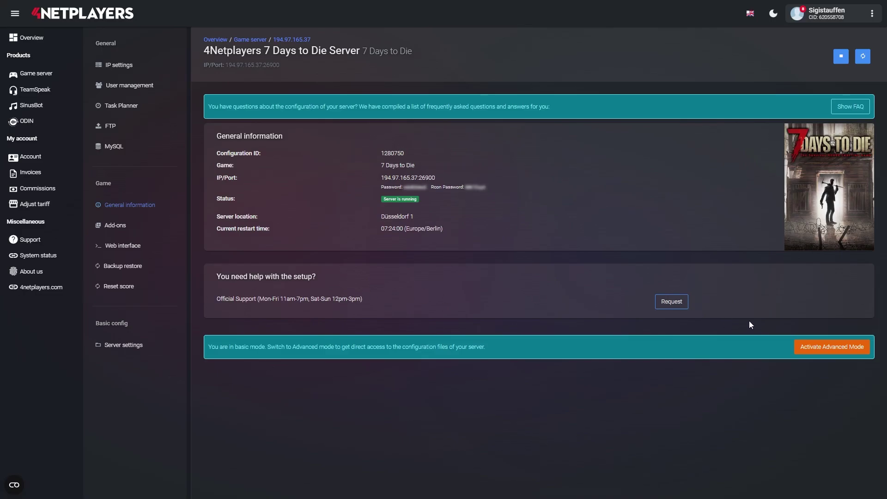
Activate advanced mode for the server and confirm the switch.
click(824, 349)
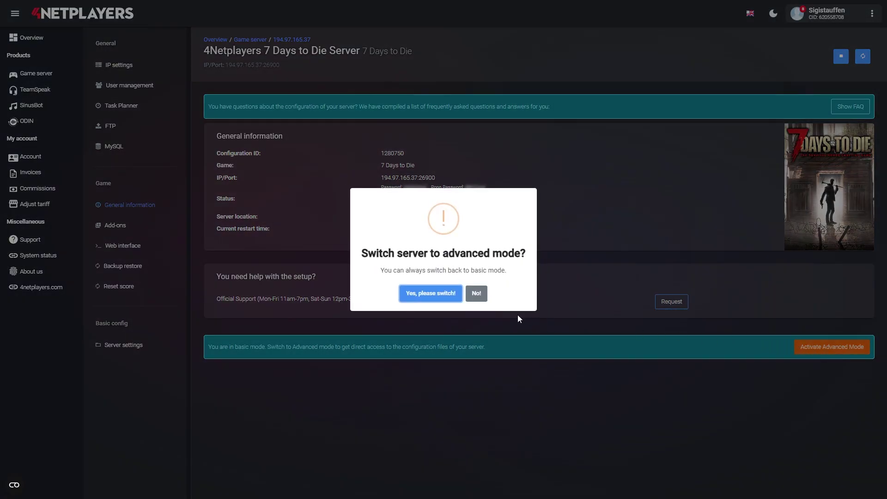
click(415, 292)
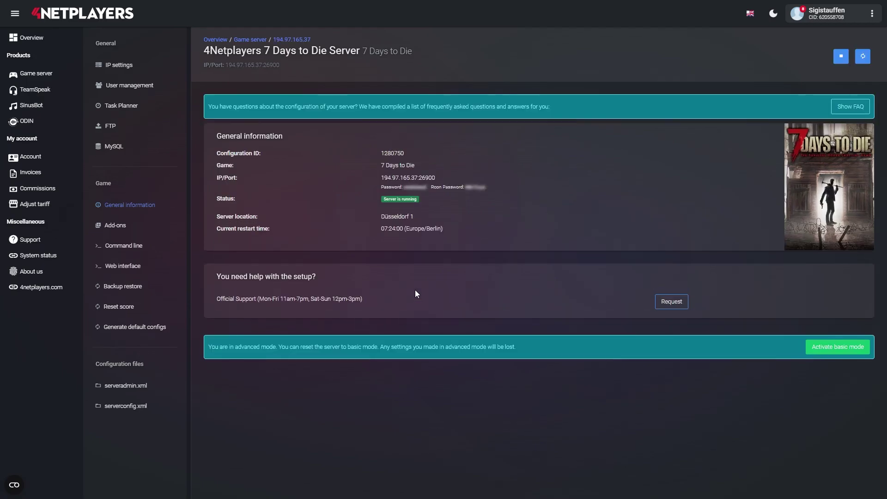
In serverconfig.xml, change GameWorld from Navezgane to Pregen06k3 and save as a new version.
click(134, 407)
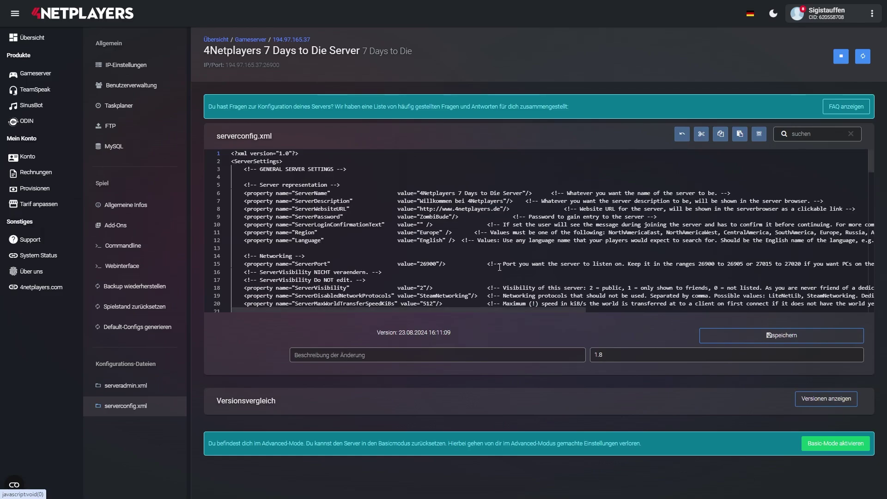
click(806, 134)
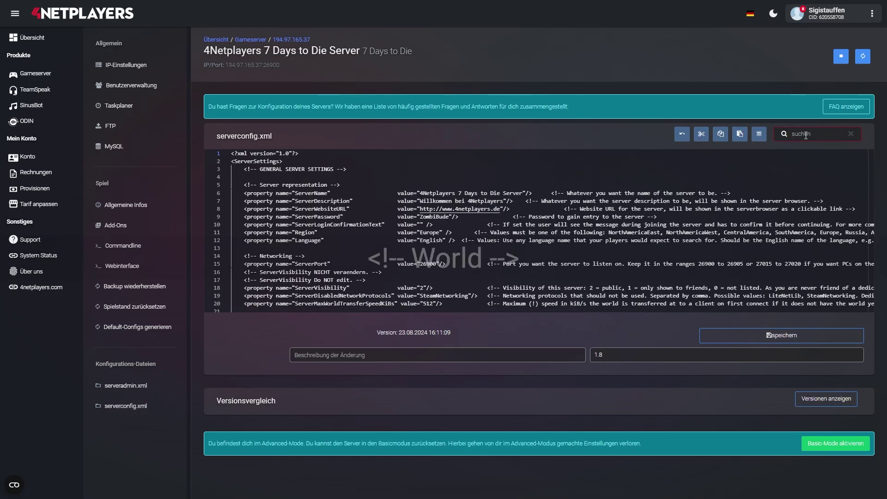
text(<!-- World -->)
key(Return)
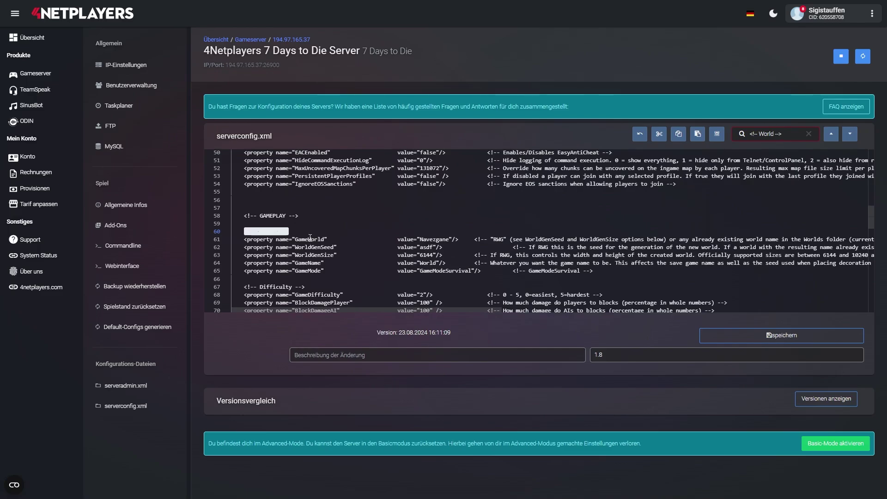
double_click(423, 239)
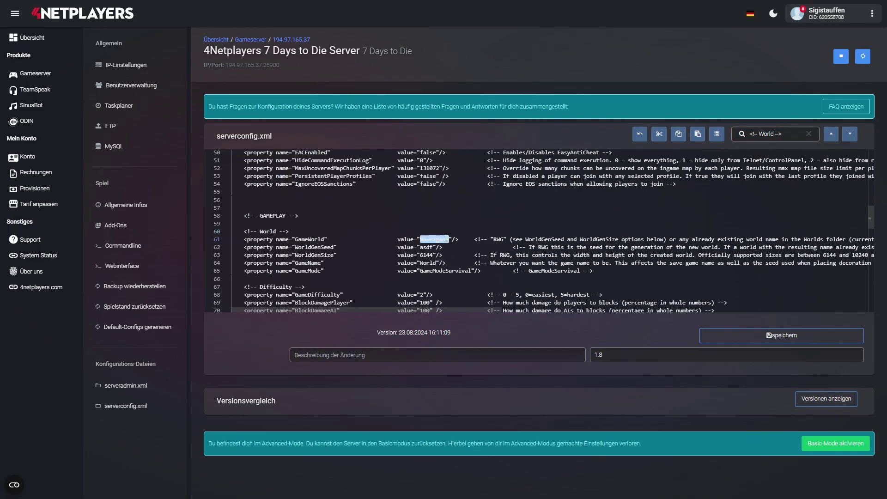
text(Pregen06k3)
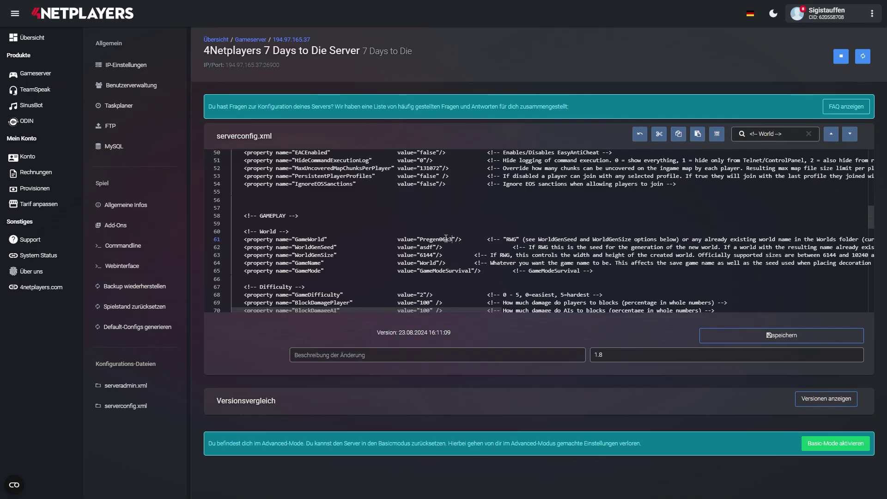
click(755, 340)
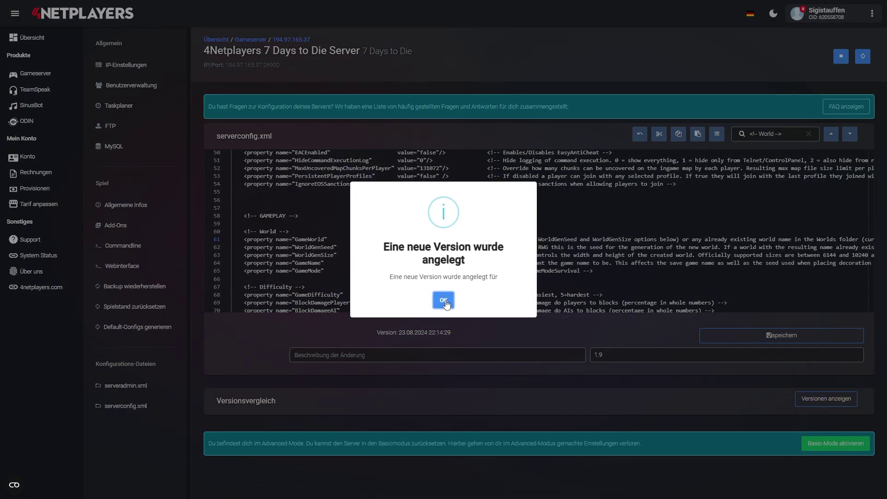
click(446, 300)
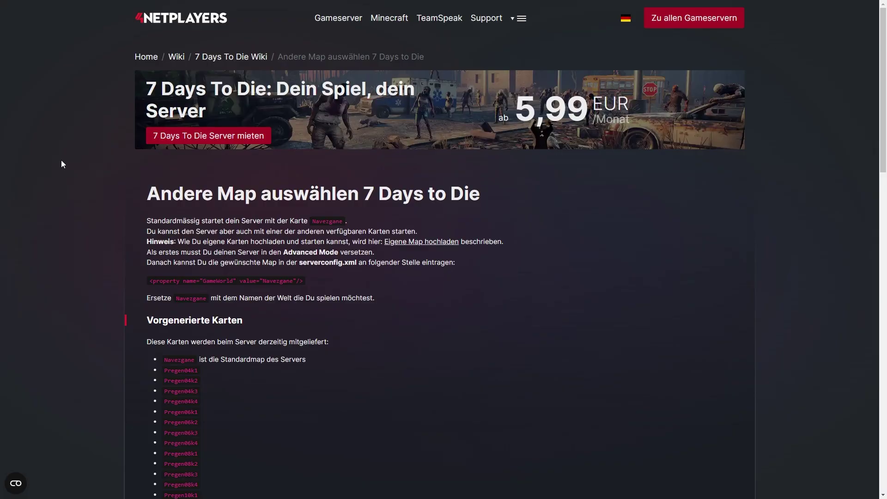
Sprint the character forward through the grass toward the trader waypoint.
scroll(65, 154, down, 4)
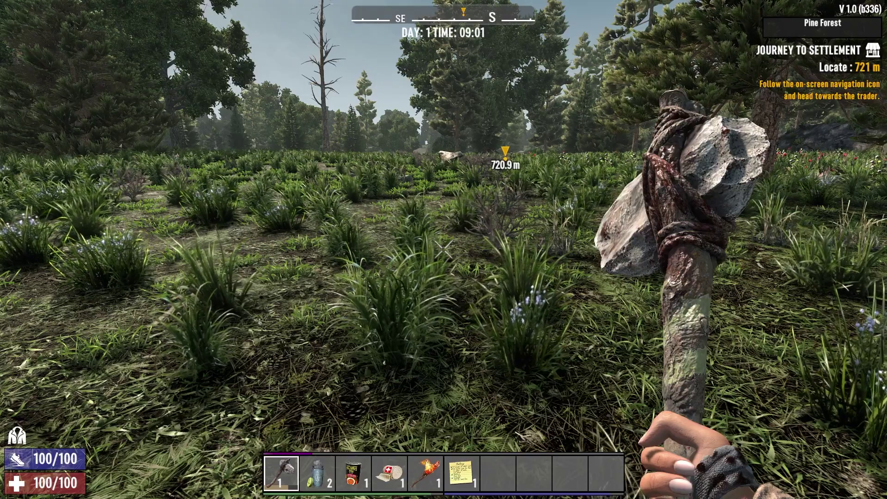
key(w)
key(shift)
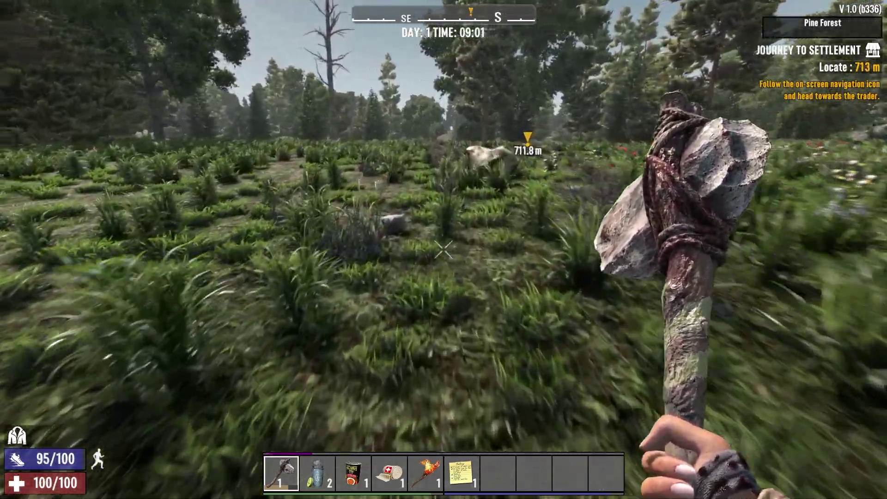
key(w)
key(shift)
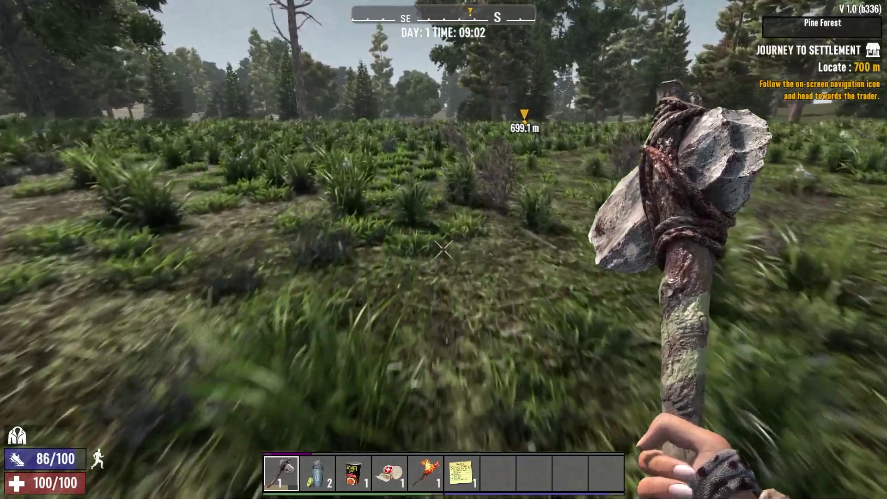
key(w)
key(shift)
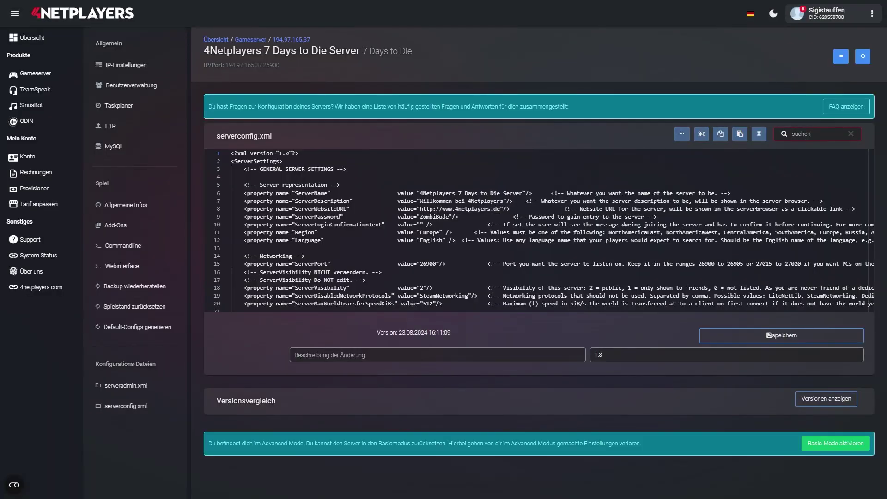
Set GameWorld to RWG, WorldGenSeed to Ingo and GameName to Test-Welt, then save a new version.
text(<!-- World -->)
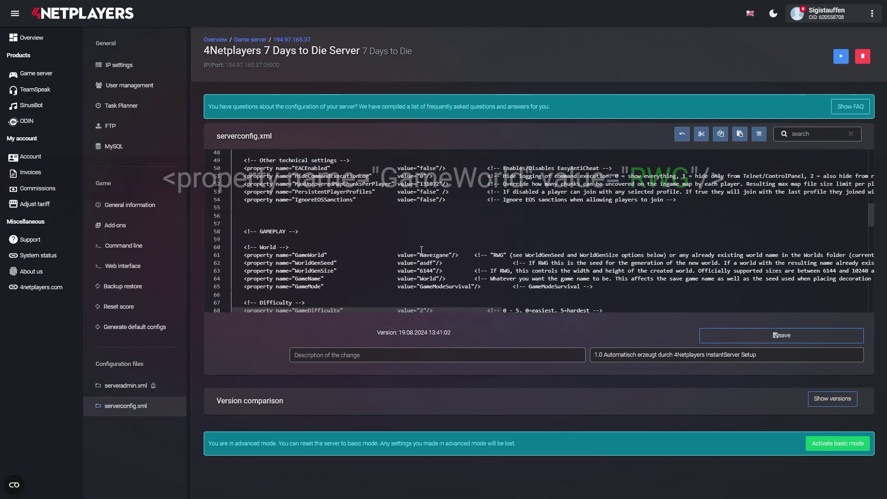
drag(420, 255, 451, 255)
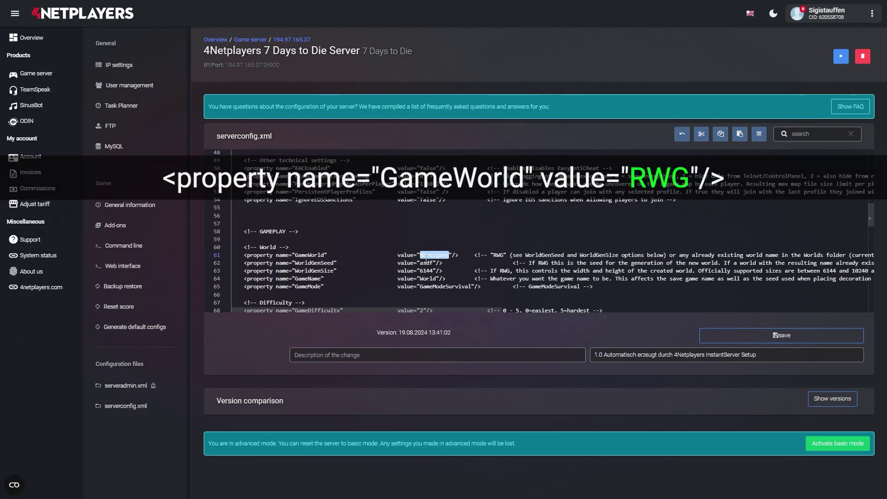
text(RWG)
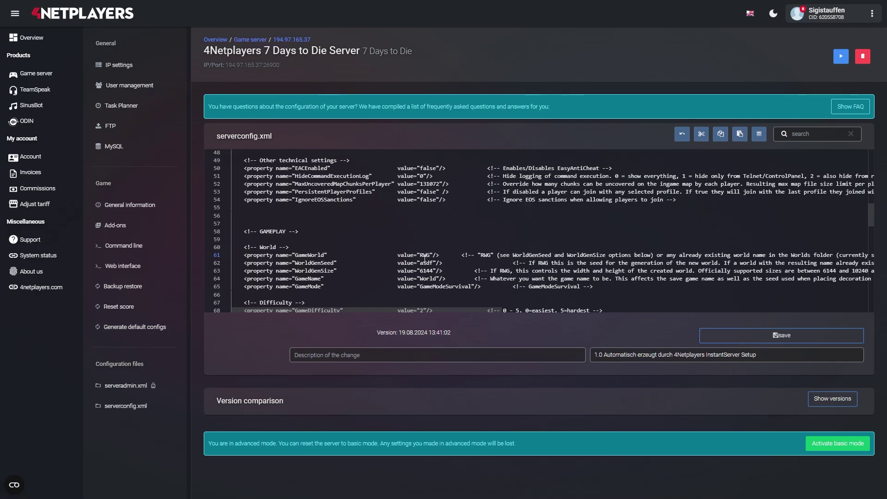
double_click(425, 262)
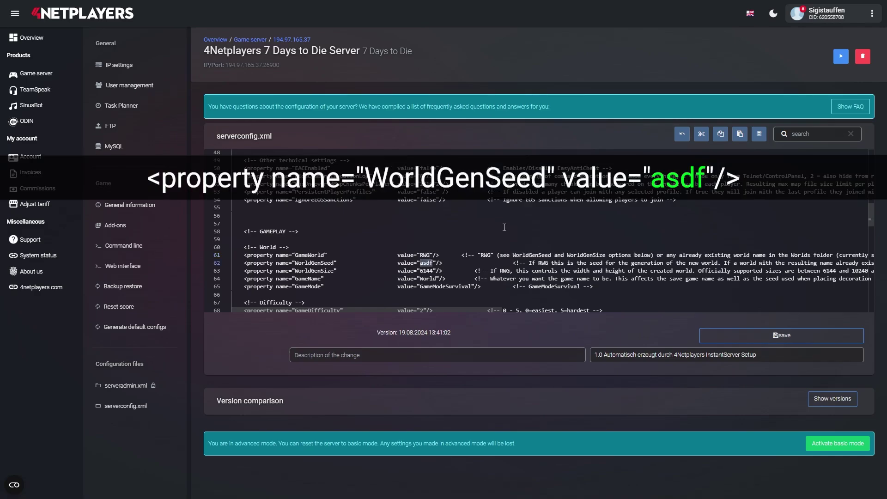
text(Ing)
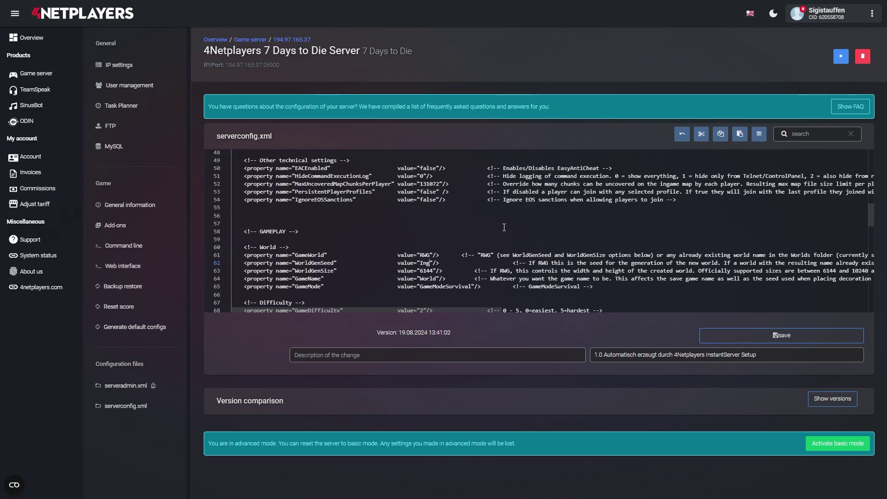
text(o)
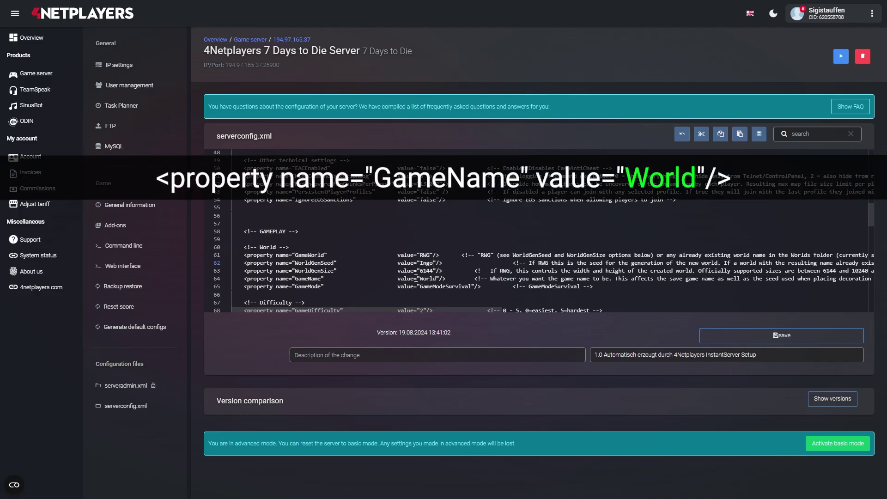
drag(421, 280, 436, 280)
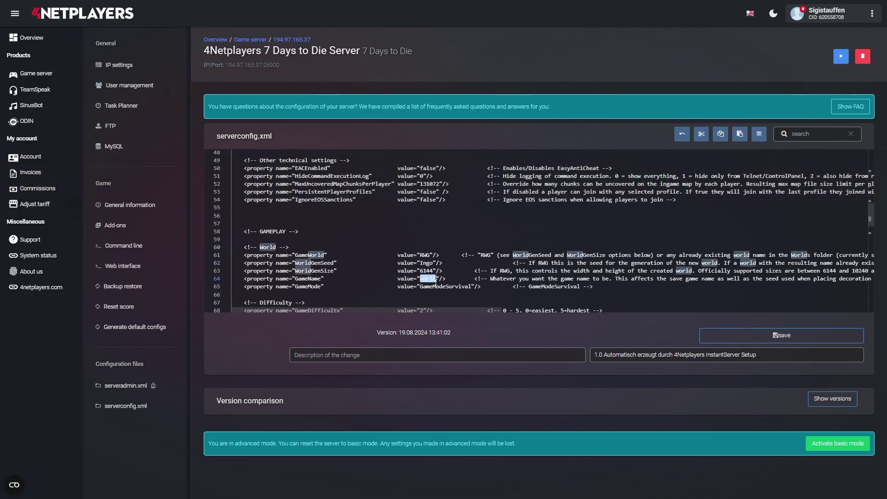
text(Test)
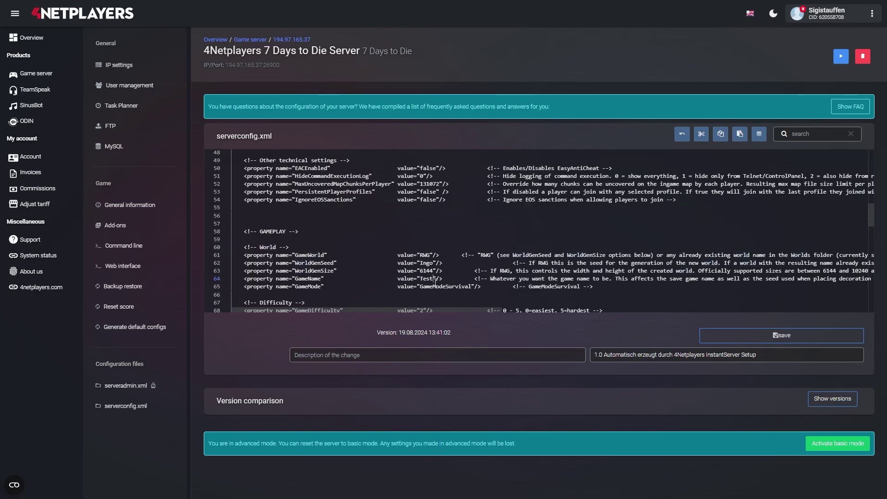
text(-Welt)
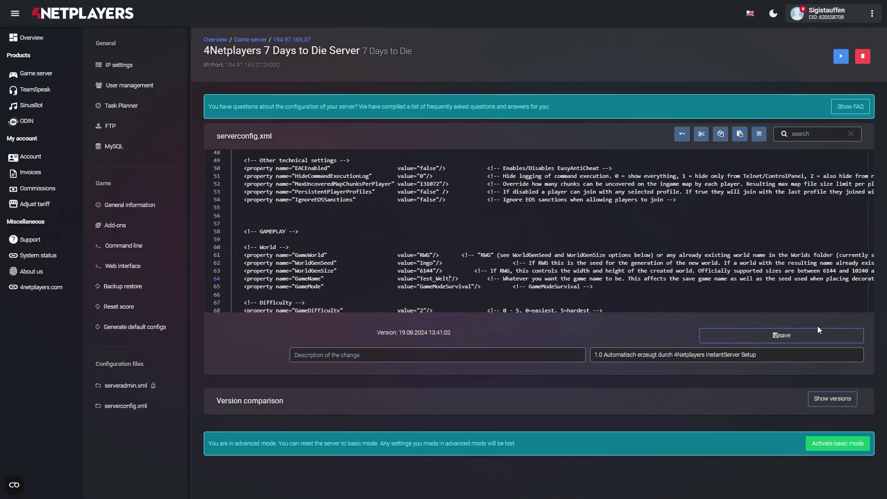
click(809, 340)
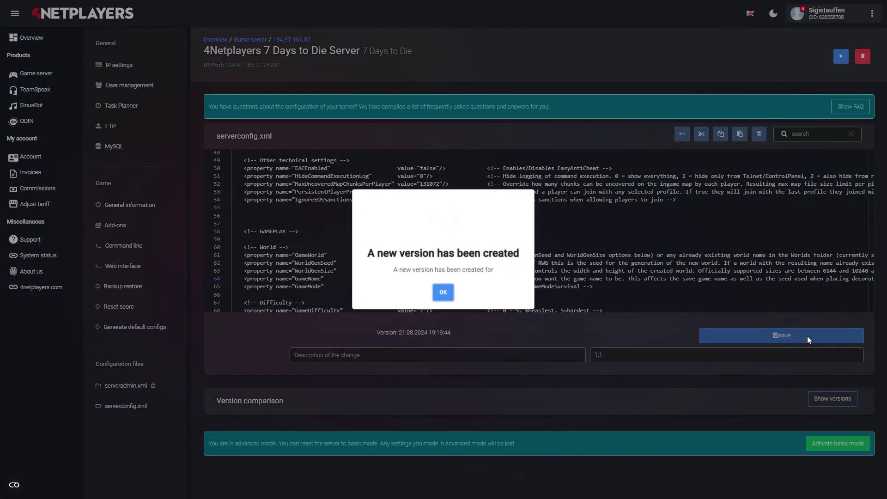
click(444, 298)
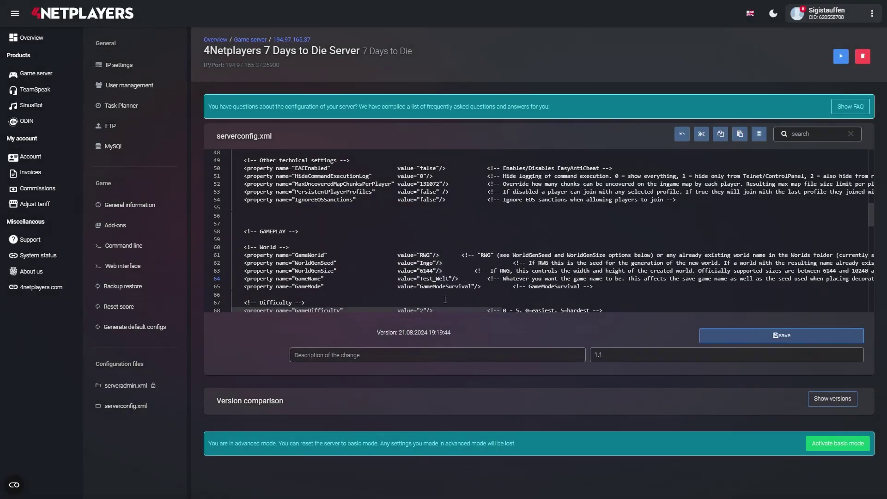
Start the server to generate the world, stop it again, and switch to FileZilla.
click(842, 56)
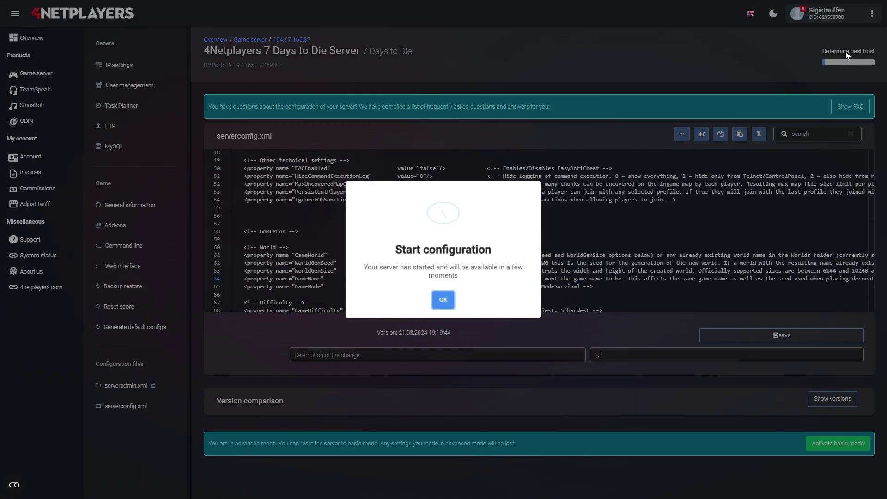
click(445, 298)
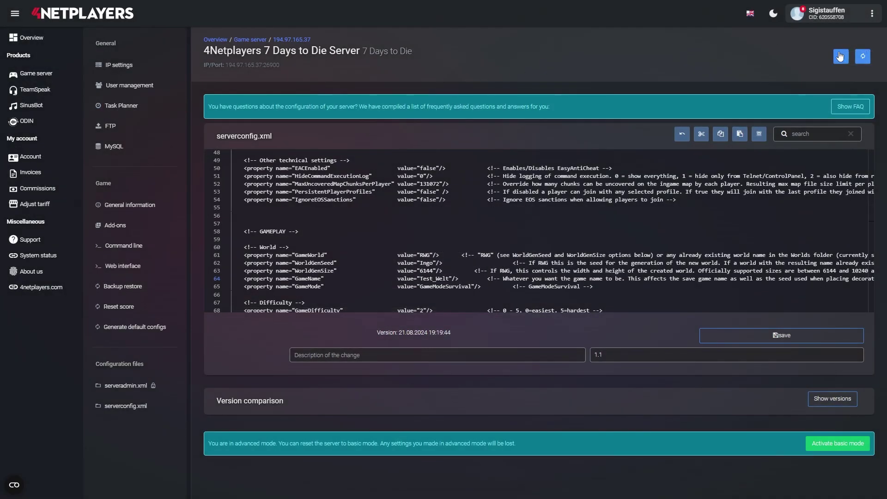
click(841, 56)
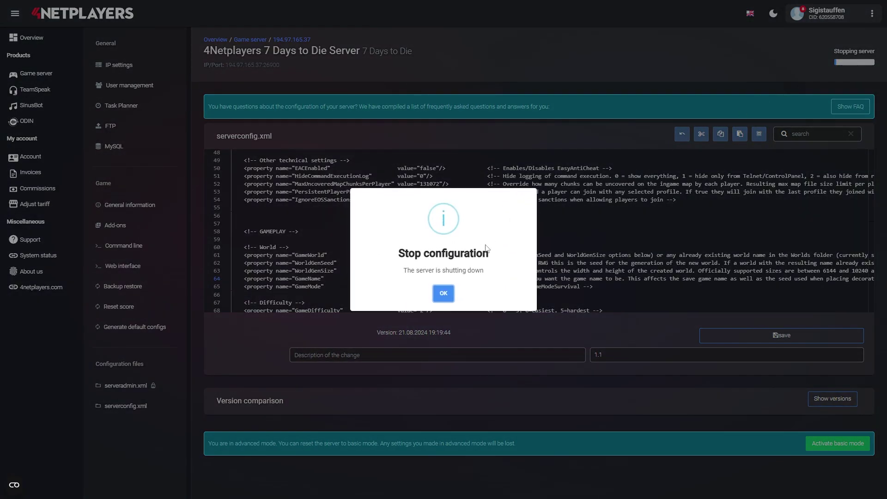
click(444, 292)
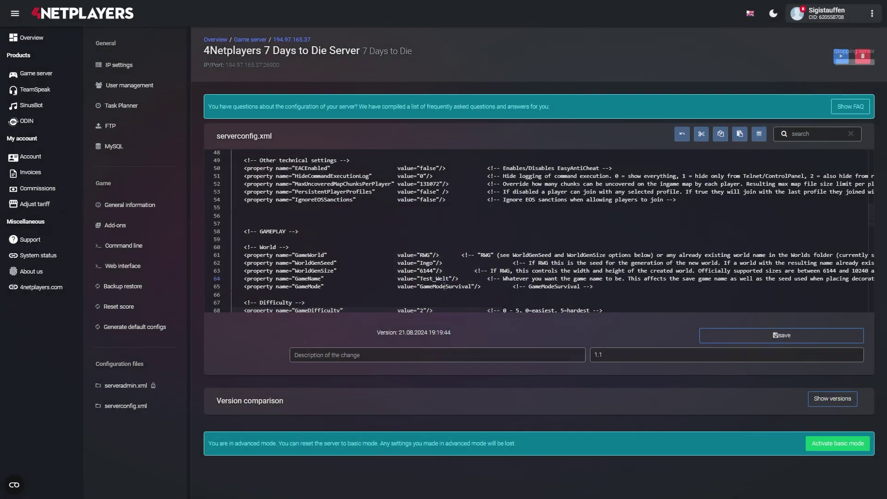
key(alt+Tab)
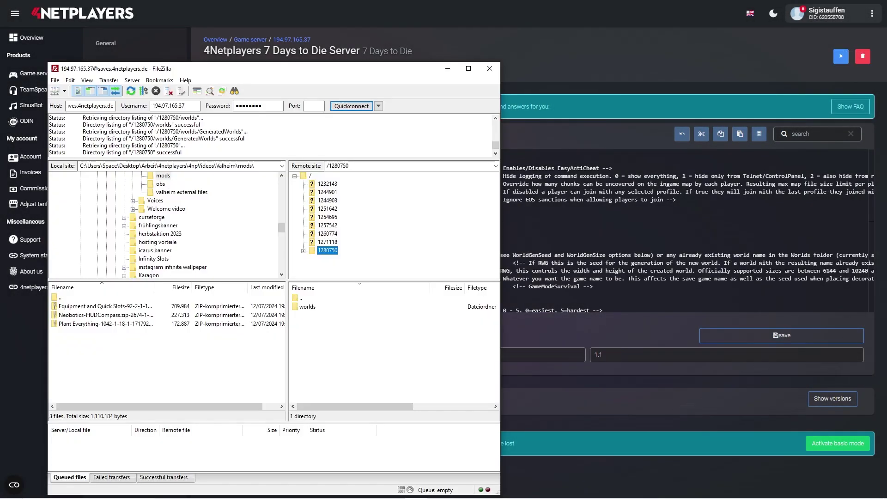
Browse remote 1280750 > GeneratedWorlds and select the Kihinoro Mountains folder name for copying.
double_click(316, 250)
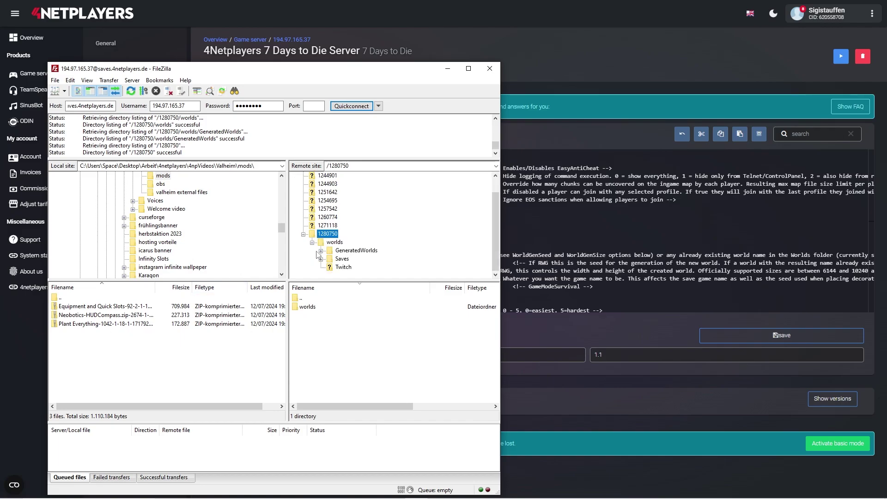
click(359, 252)
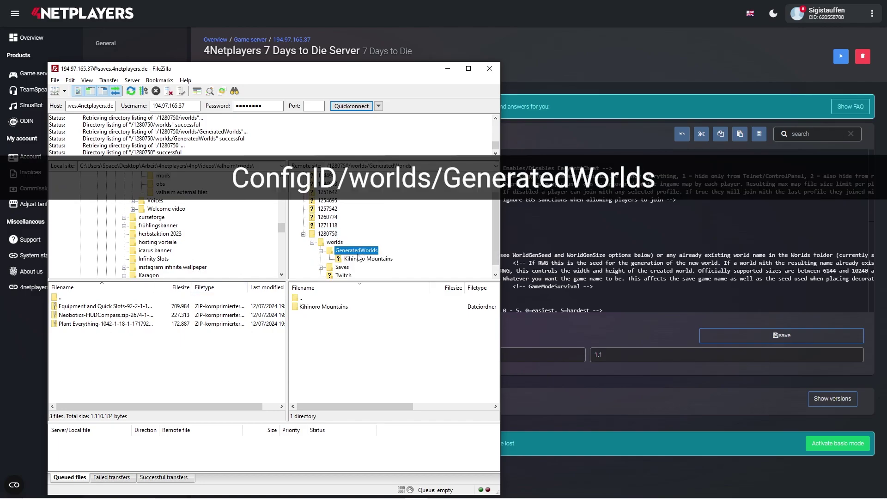
click(315, 309)
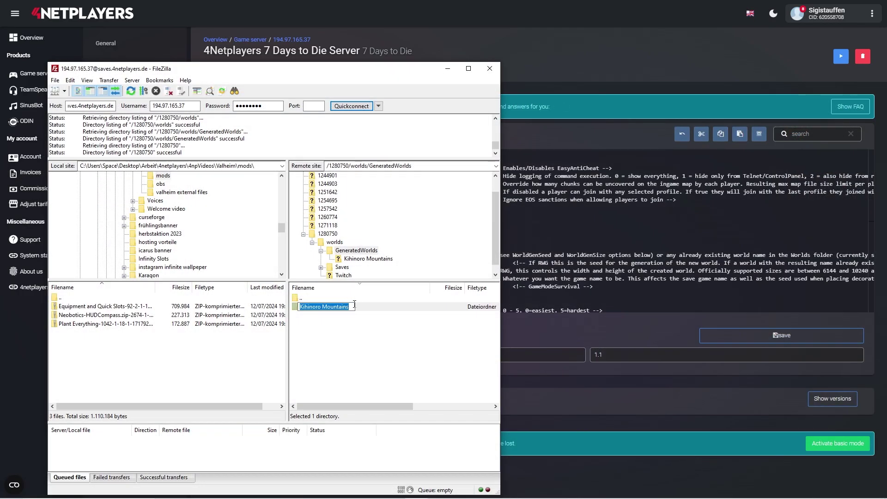
click(353, 305)
drag(354, 305, 299, 310)
key(ctrl+c)
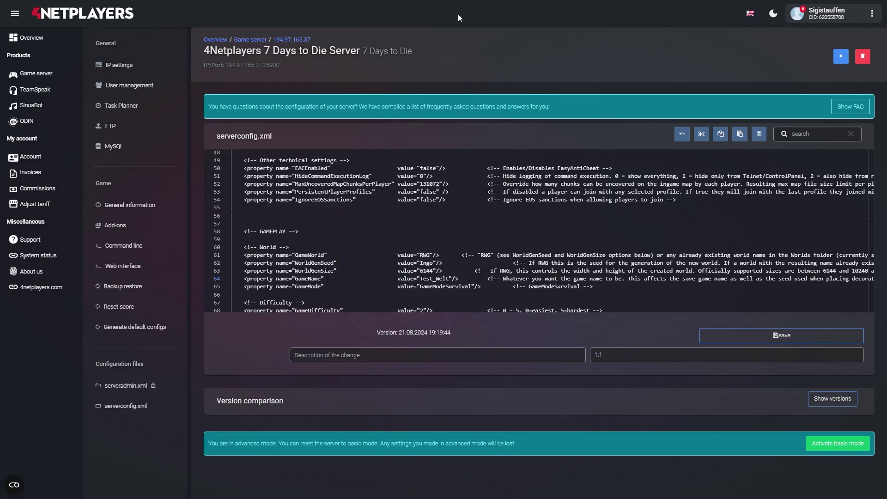
Replace GameWorld RWG with 'Kihinoro Mountains', save a new version, and start the server.
double_click(424, 255)
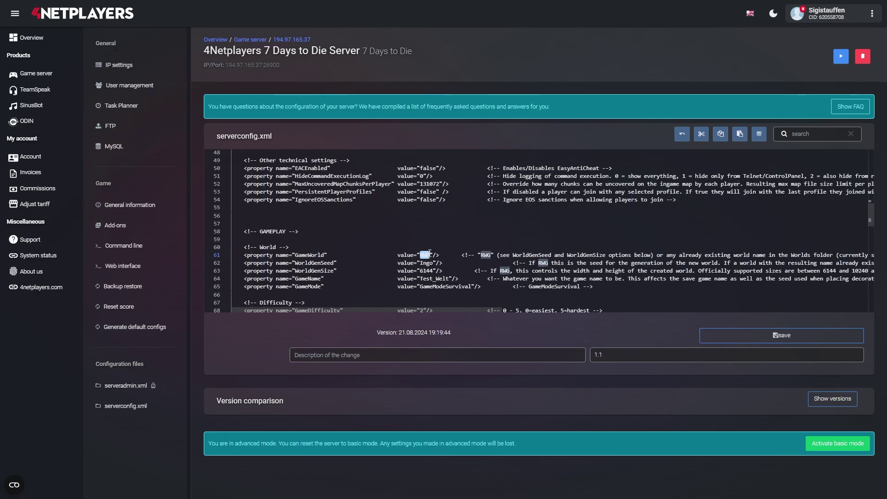
key(ctrl+v)
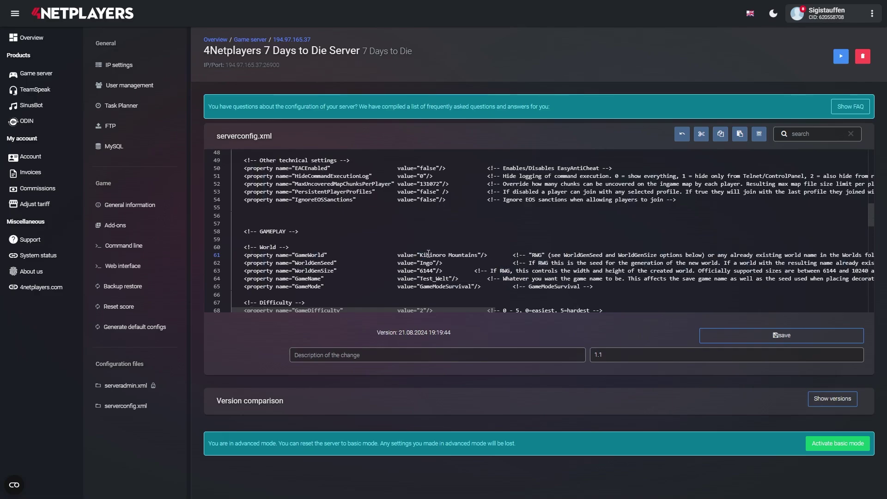
click(751, 337)
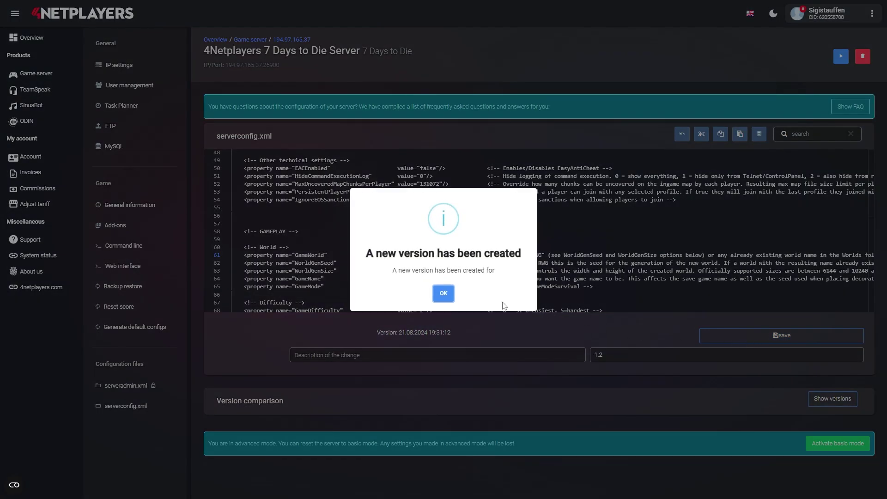
click(444, 294)
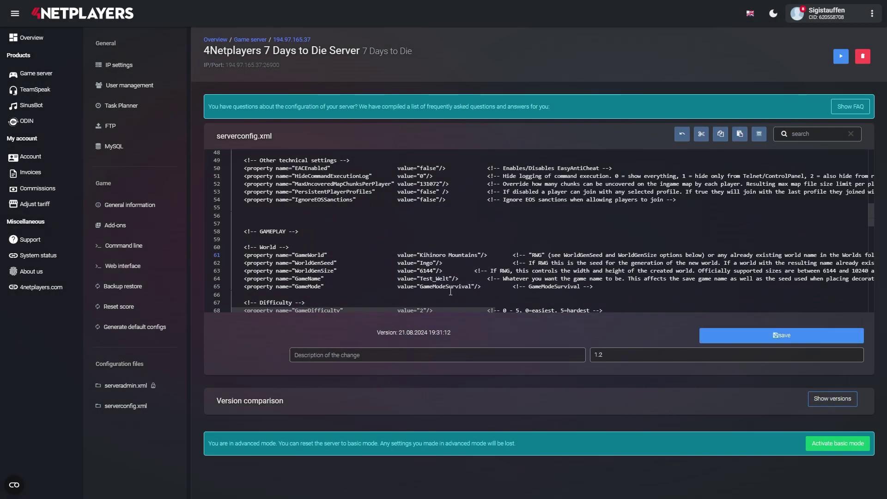
click(841, 59)
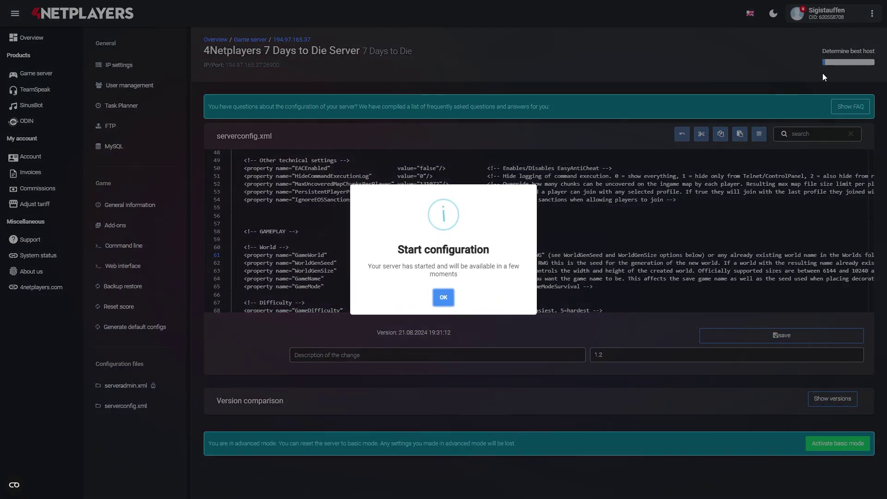
click(446, 297)
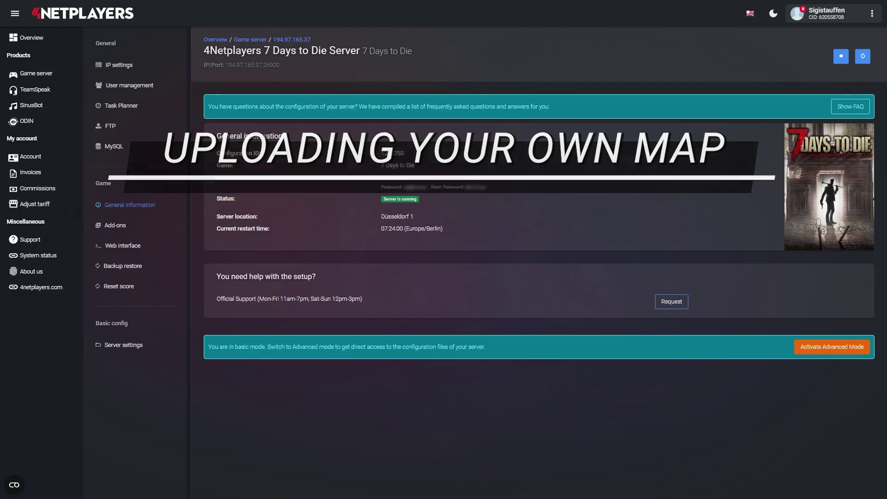
Switch the server to advanced mode, then stop it.
click(823, 348)
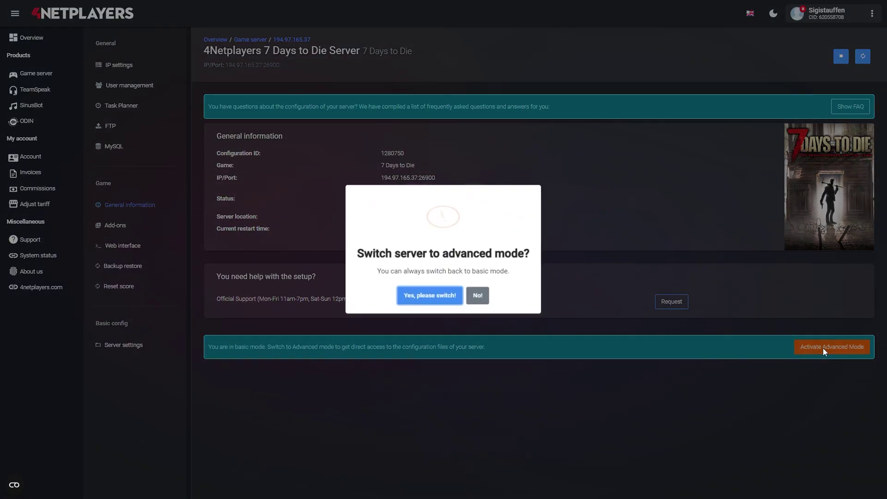
click(416, 294)
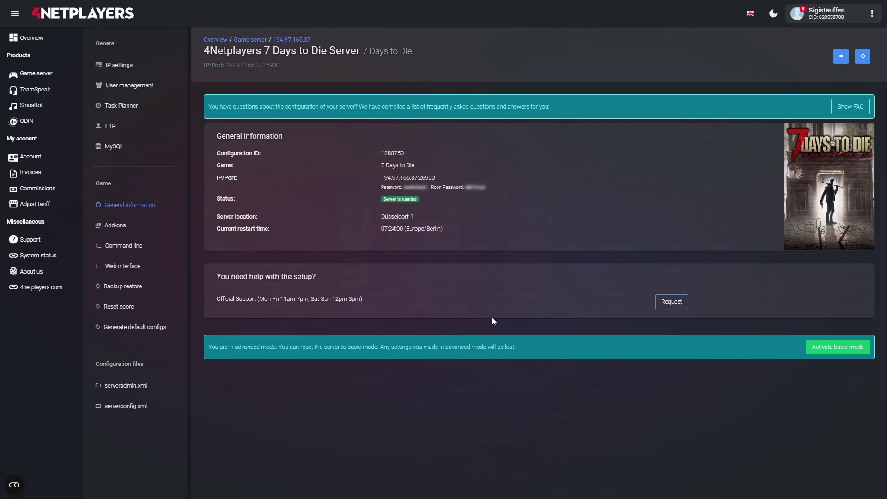
click(841, 56)
click(449, 296)
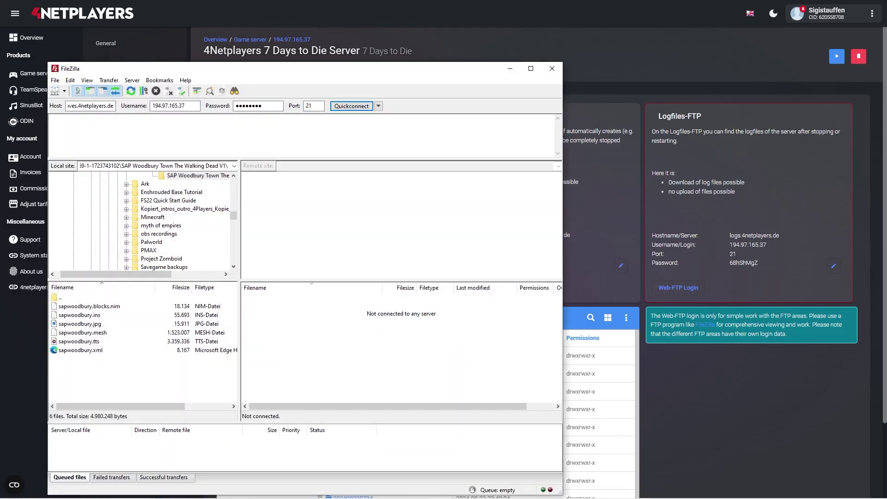
Connect to the savegames FTP and upload the local West Xuyofu Territory folder to remote GeneratedWorlds.
click(342, 107)
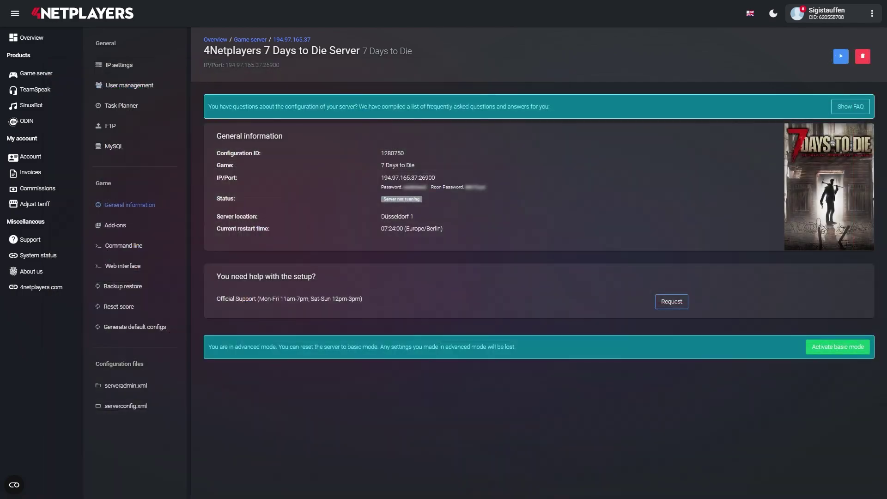
click(128, 129)
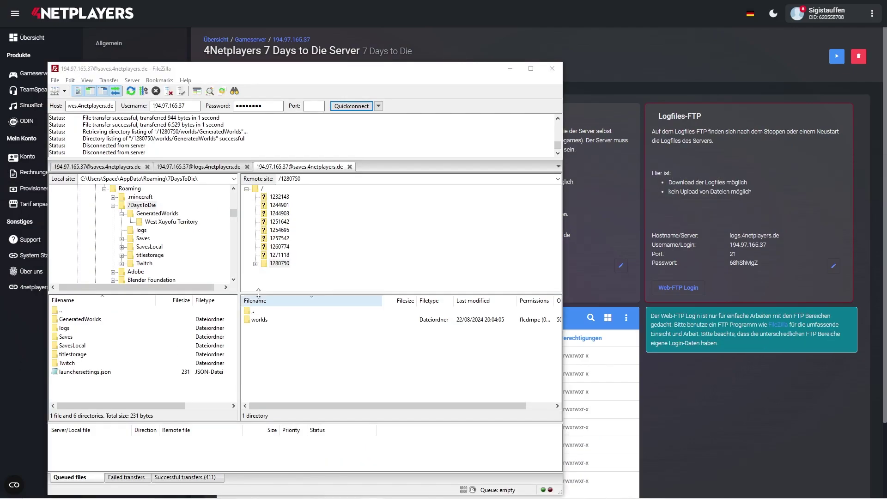
double_click(267, 265)
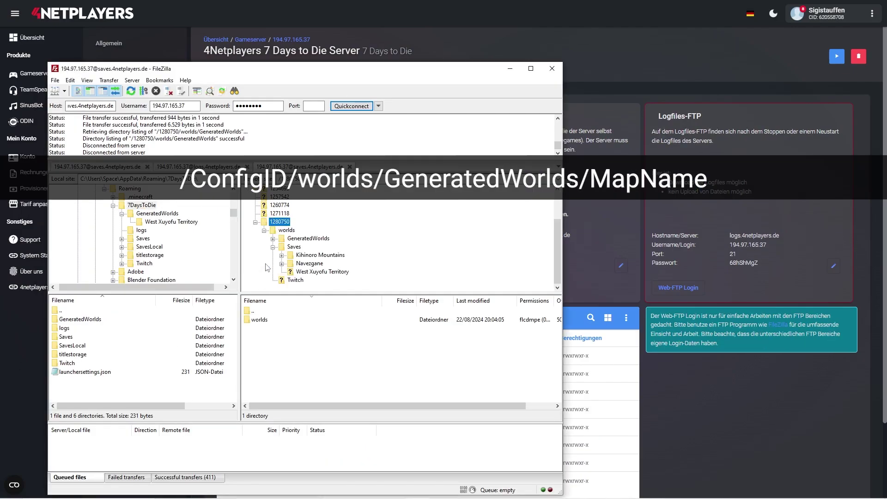
double_click(284, 239)
double_click(80, 319)
drag(99, 321, 255, 342)
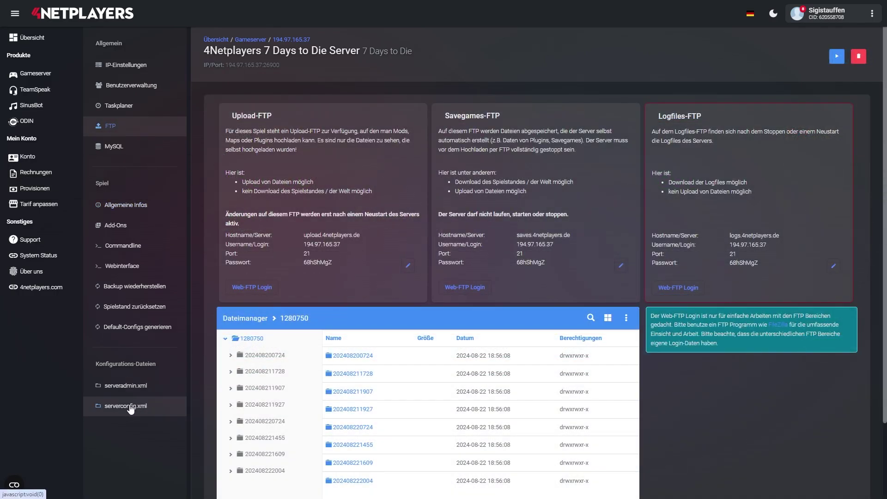
In serverconfig.xml, replace the GameWorld value Kihinoro Mountains with the custom map's folder name.
click(131, 408)
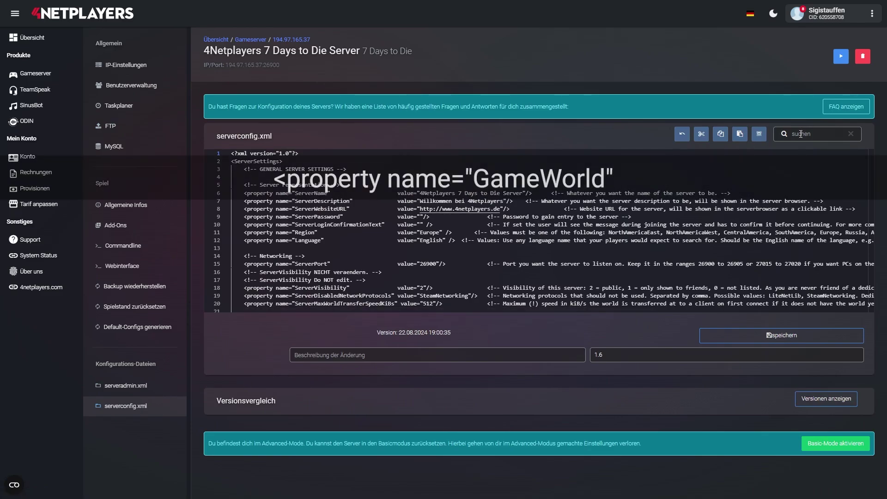
scroll(392, 216, down, 7)
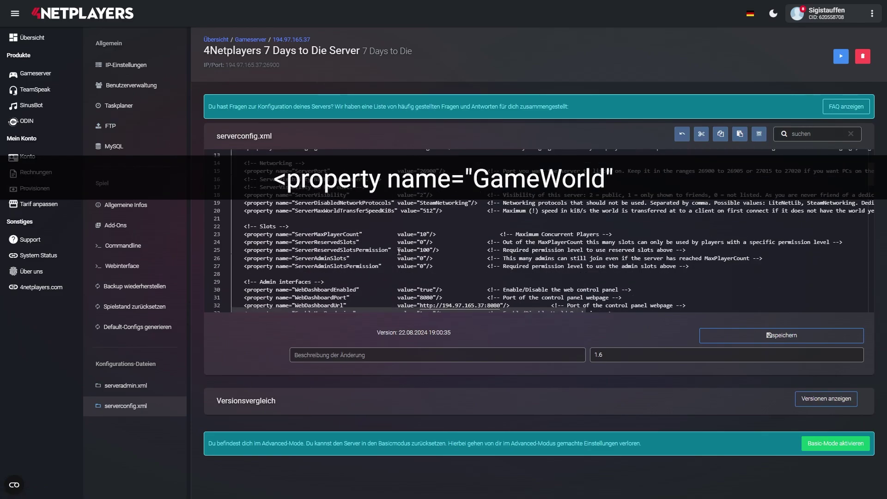
scroll(391, 216, down, 2)
drag(420, 231, 478, 228)
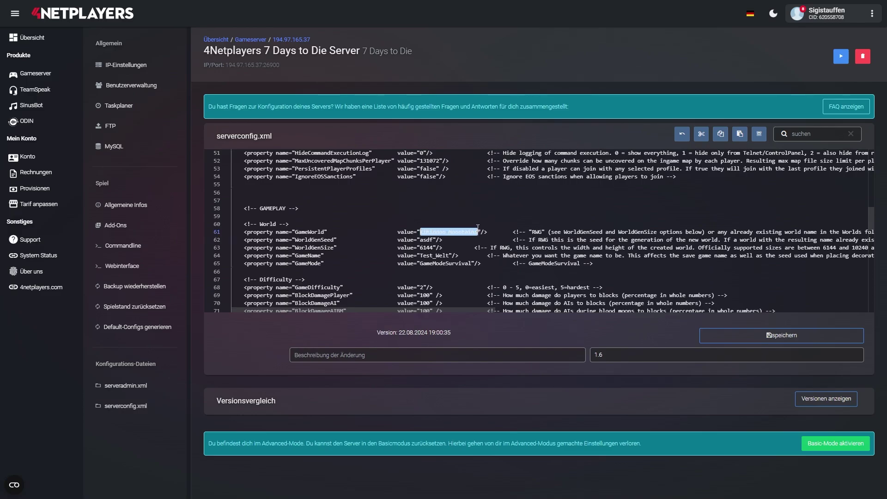
click(453, 255)
Save the config as new version 1.7 and start the server with the new map.
click(784, 336)
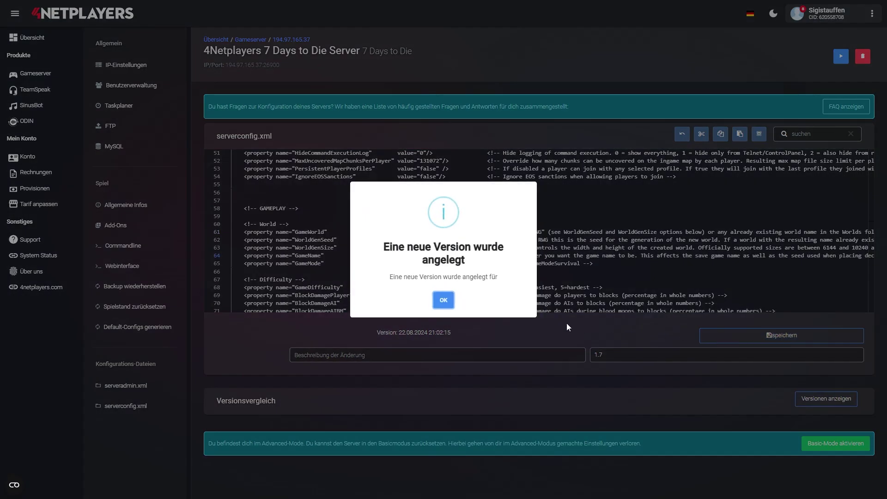
click(443, 300)
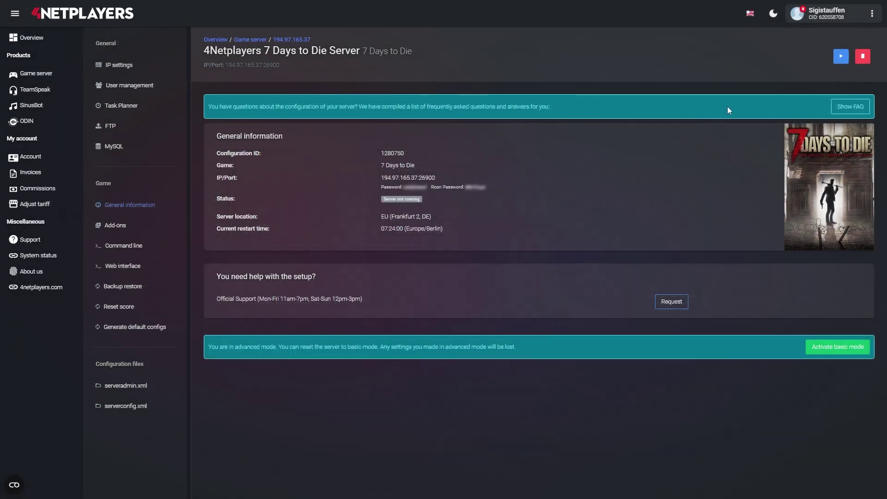
click(842, 57)
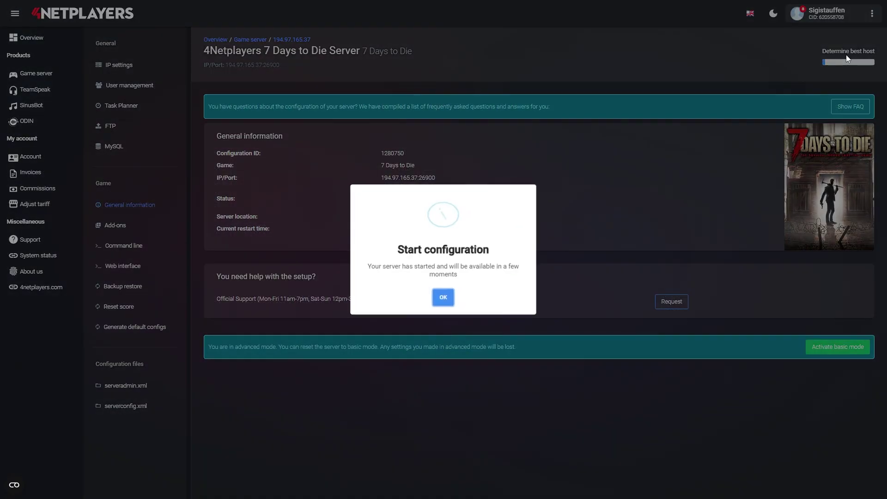
click(443, 299)
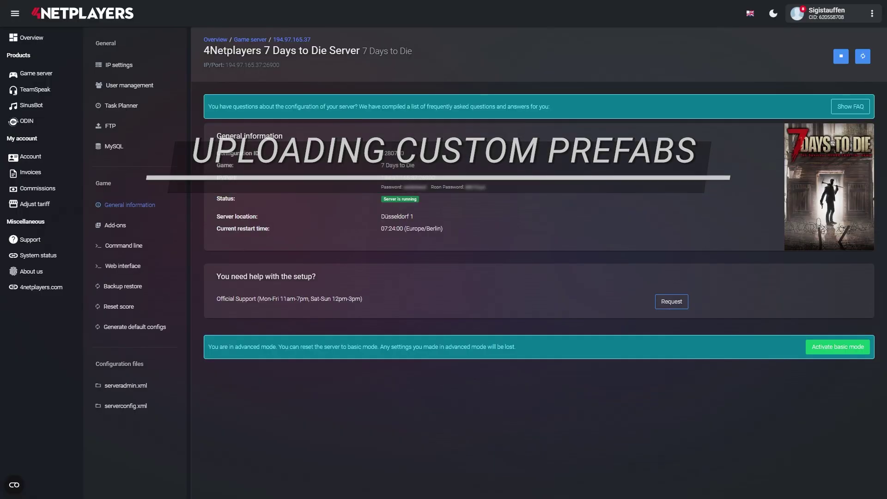
Stop the running 7 Days to Die server and confirm the shutdown notice.
click(841, 56)
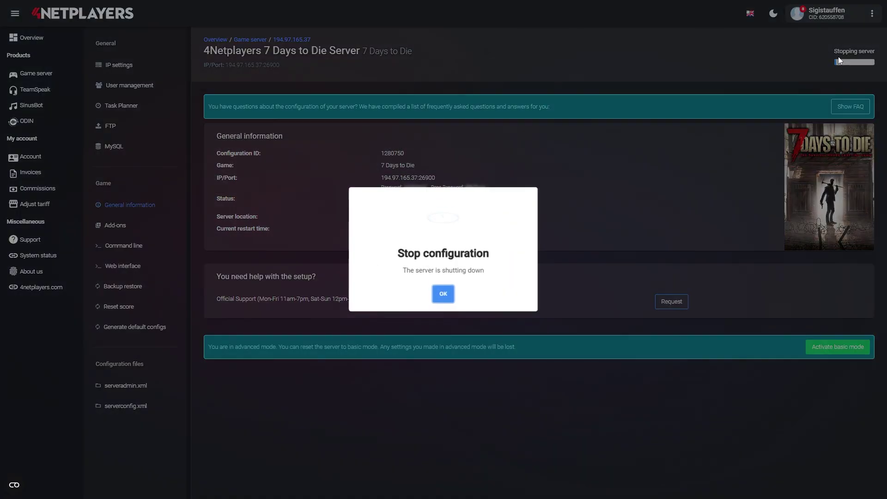
click(450, 296)
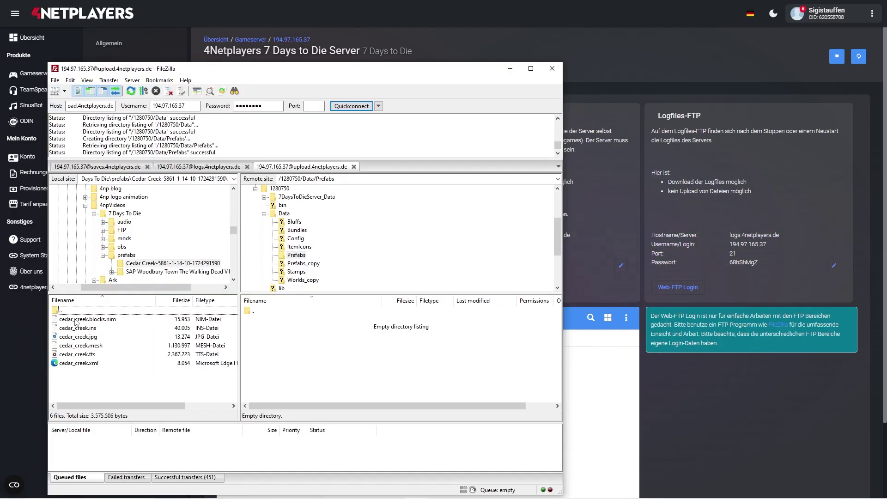
Upload the six cedar_creek prefab files to the server's Prefabs folder.
click(77, 320)
shift+click(78, 364)
drag(78, 366, 267, 375)
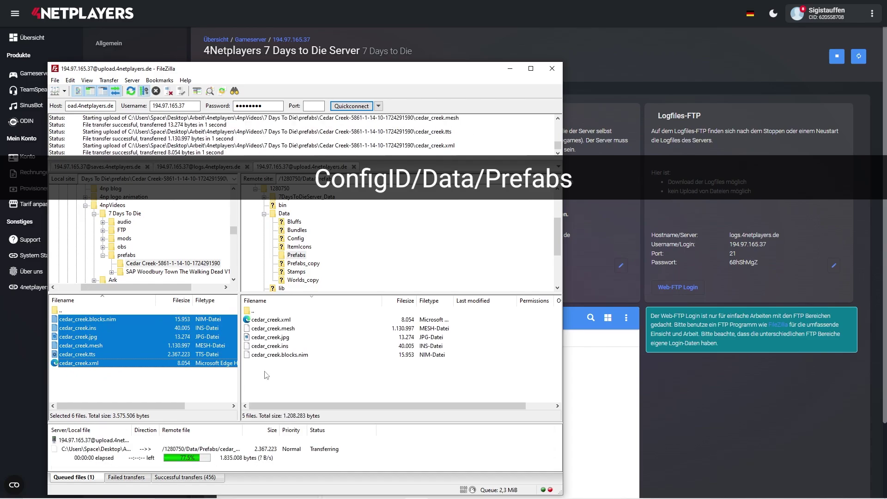
click(68, 313)
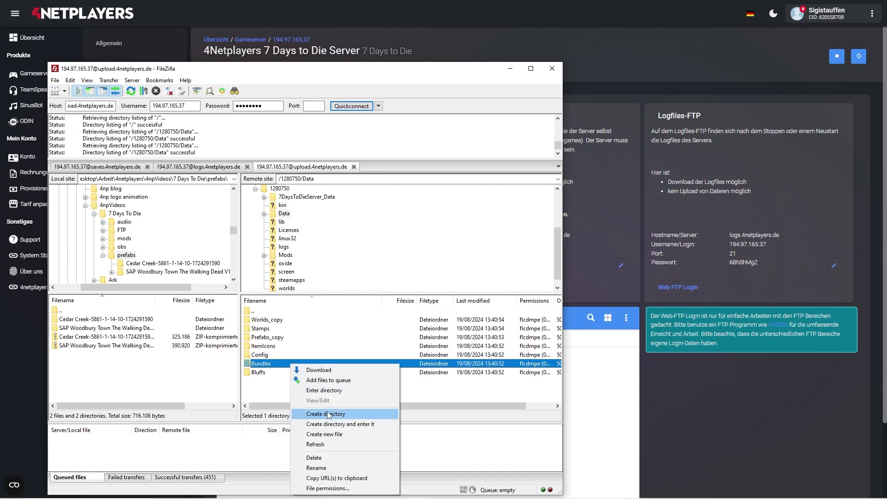
Create a new Prefabs folder inside the remote /1280750/Data directory.
click(327, 413)
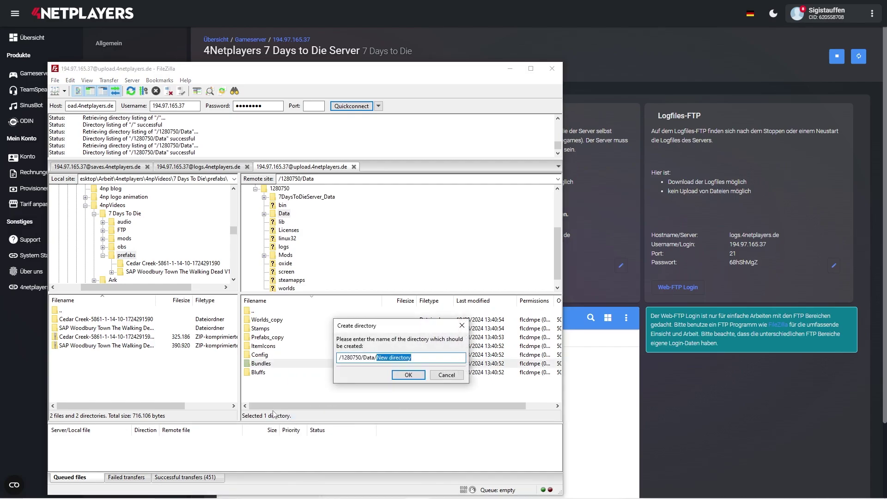
text(Prefabs)
key(Return)
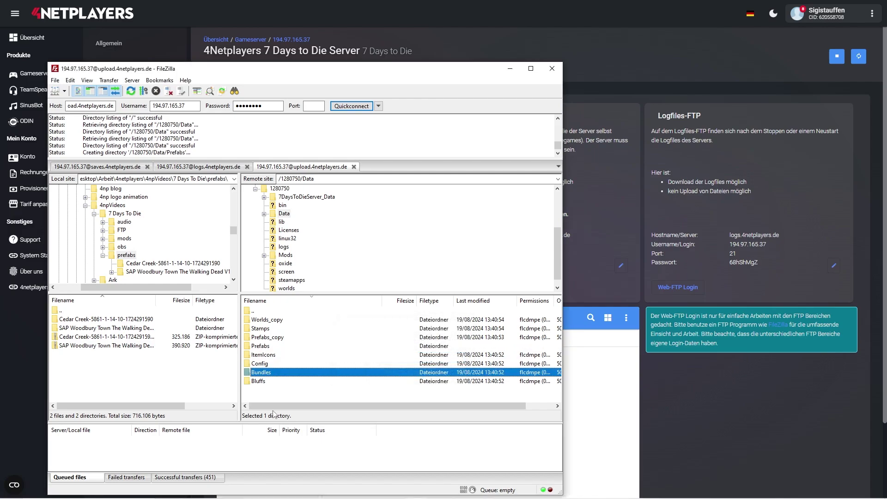